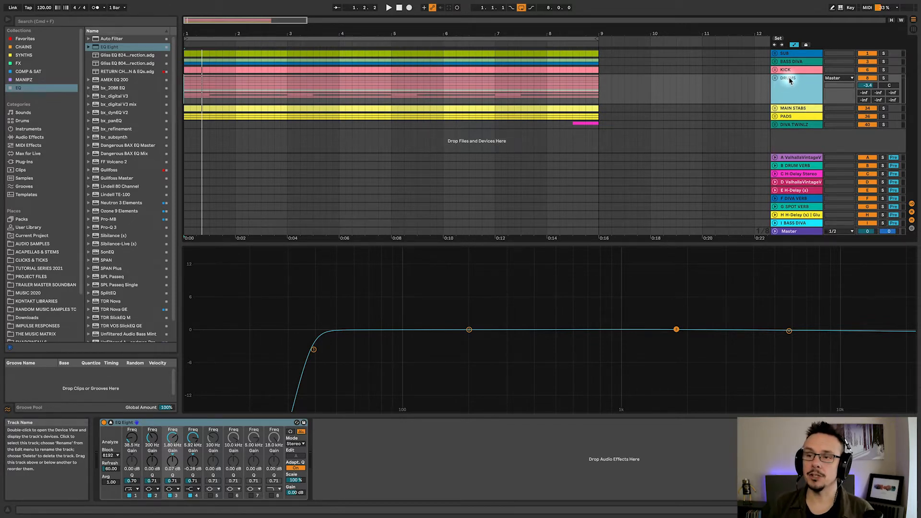
# Play the full mix from the start, open the DRUMS group's EQ Eight, and audition the drums in solo and in context
pyautogui.click(185, 62)
pyautogui.press('space')
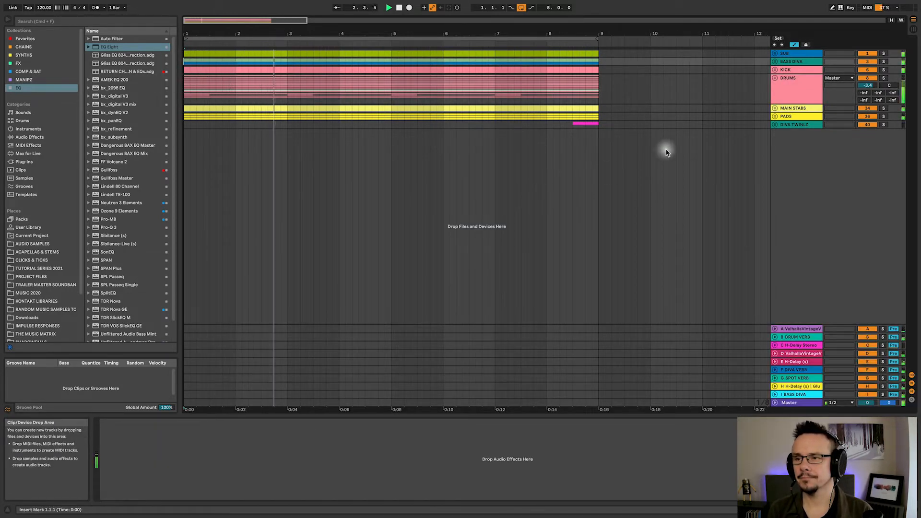
pyautogui.click(790, 80)
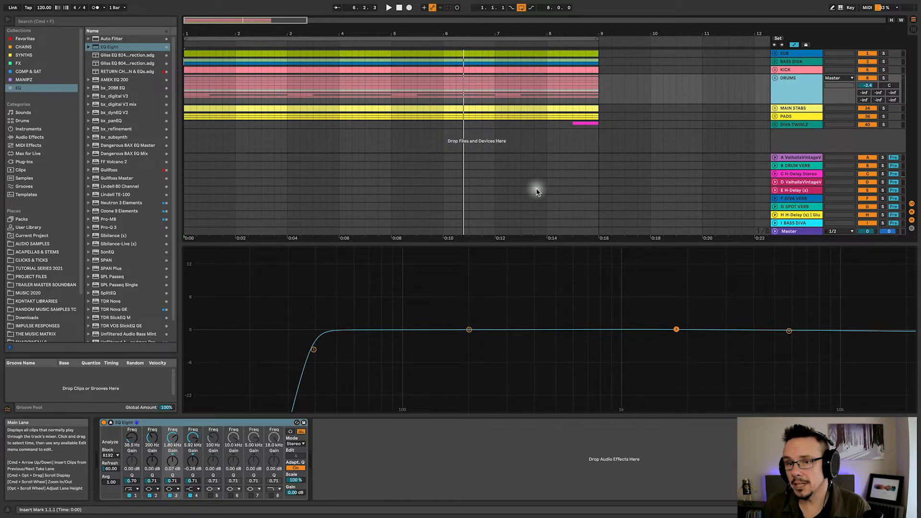
pyautogui.click(884, 78)
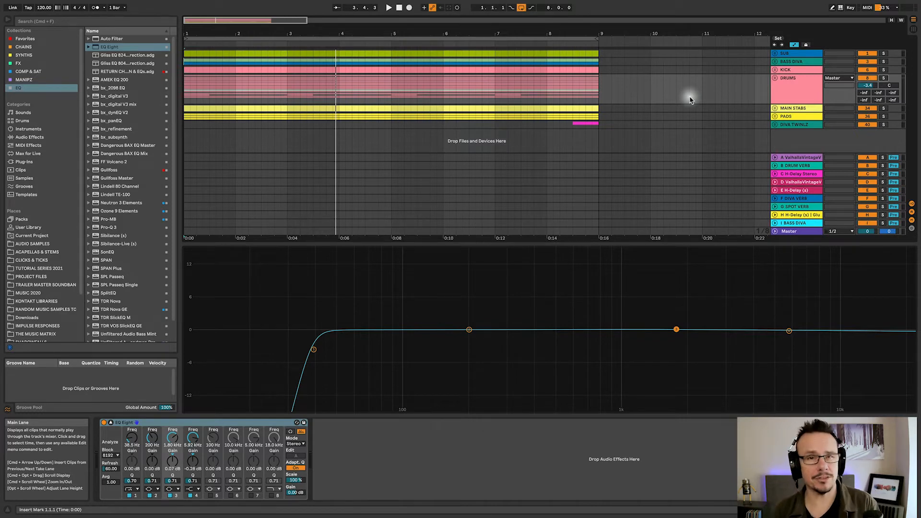
pyautogui.press('space')
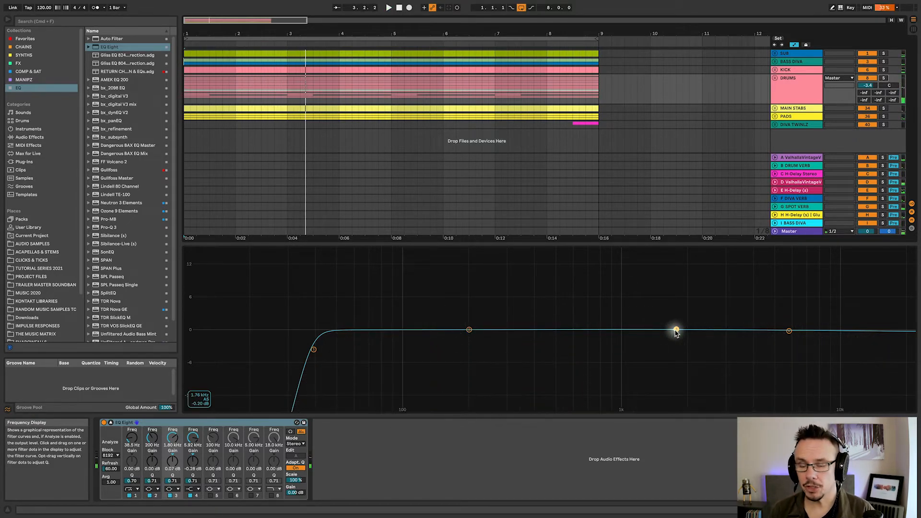
# Boost band 3 of the DRUMS group's EQ Eight by about 2.04 dB at 2.22 kHz during playback
pyautogui.moveTo(676, 330); pyautogui.dragTo(678, 310)
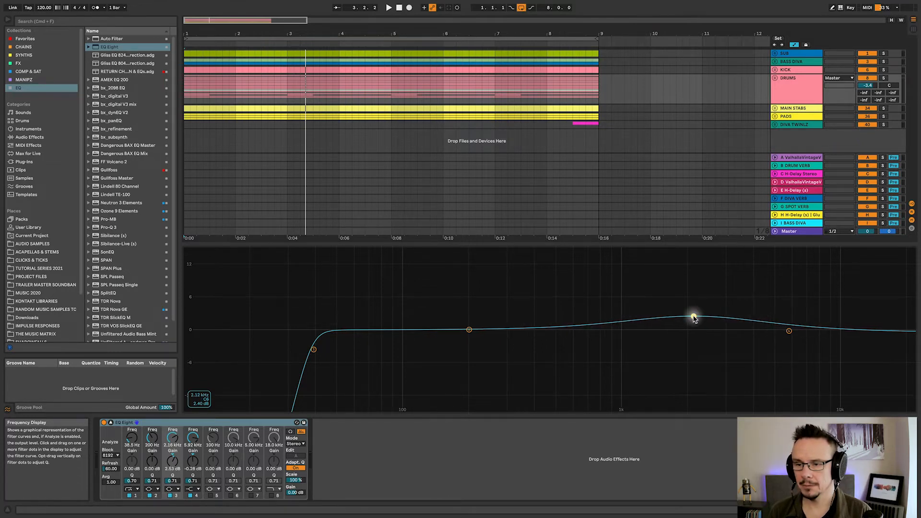
pyautogui.press('space')
pyautogui.moveTo(693, 319)
pyautogui.mouseDown()
pyautogui.moveTo(695, 275)
pyautogui.moveTo(696, 319)
pyautogui.mouseUp()
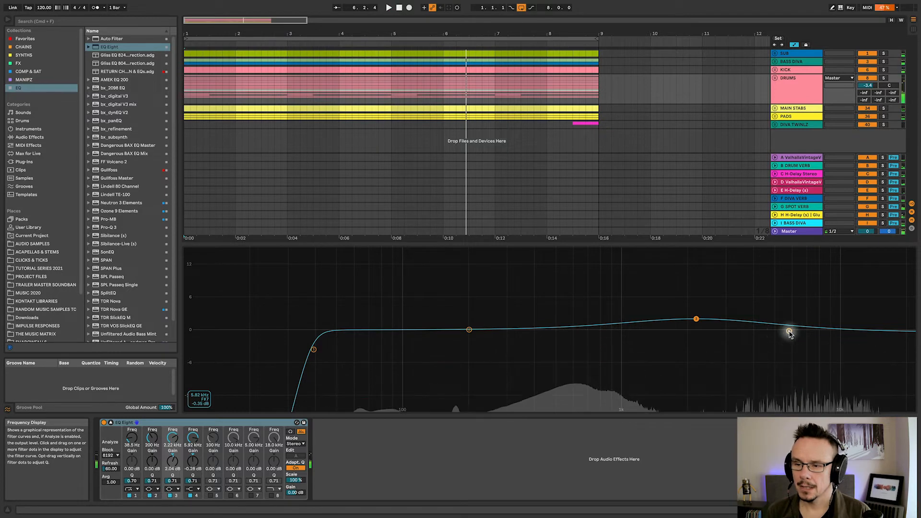
# Raise the band 4 high shelf on the DRUMS group to about 2.77 dB at 9.35 kHz during playback
pyautogui.moveTo(789, 332); pyautogui.dragTo(806, 331)
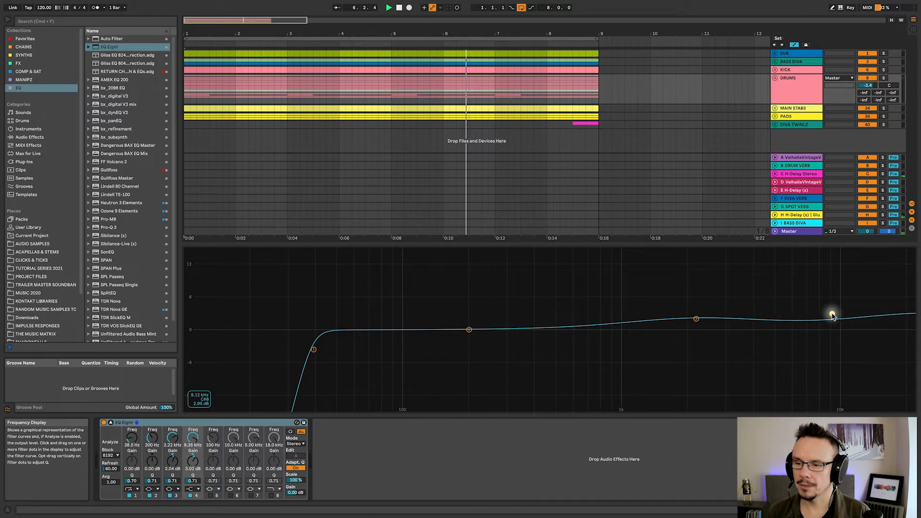
pyautogui.press('space')
pyautogui.moveTo(833, 314); pyautogui.dragTo(832, 315)
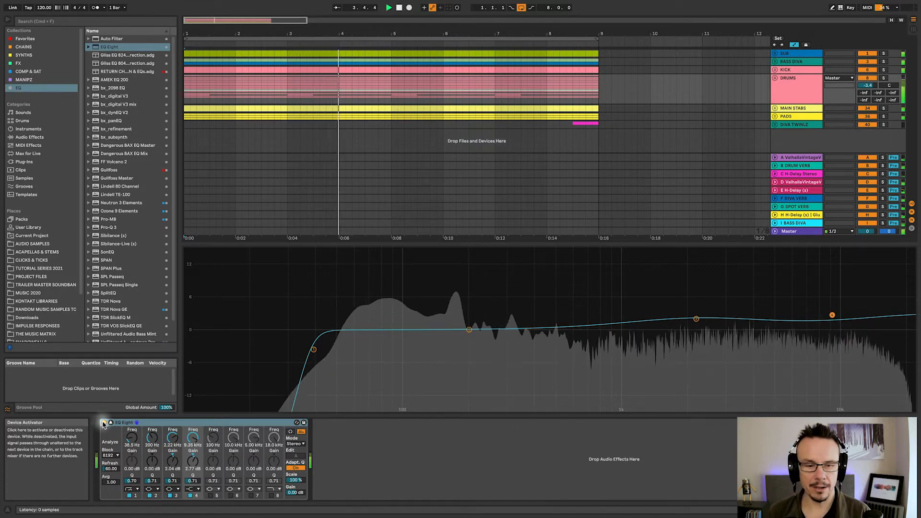
# Compare the drums in the mix with their EQ Eight bypassed and re-enabled
pyautogui.click(104, 424)
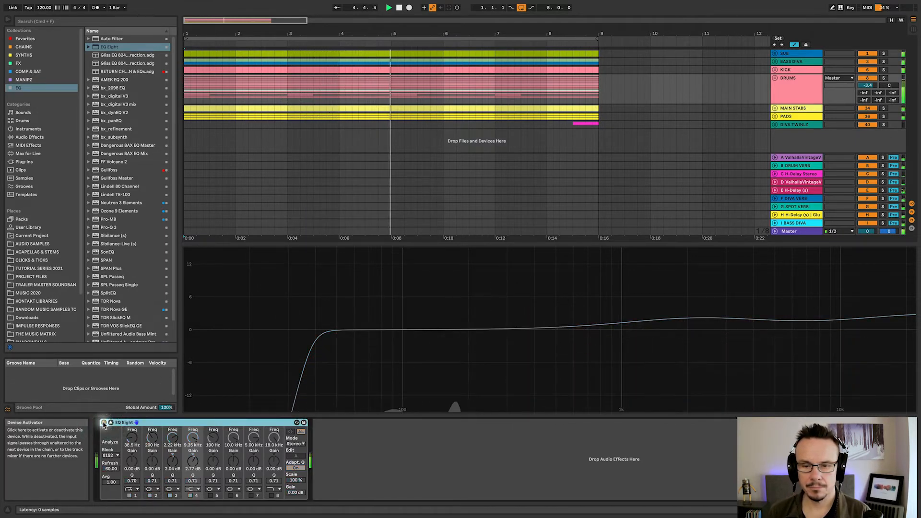
pyautogui.click(103, 424)
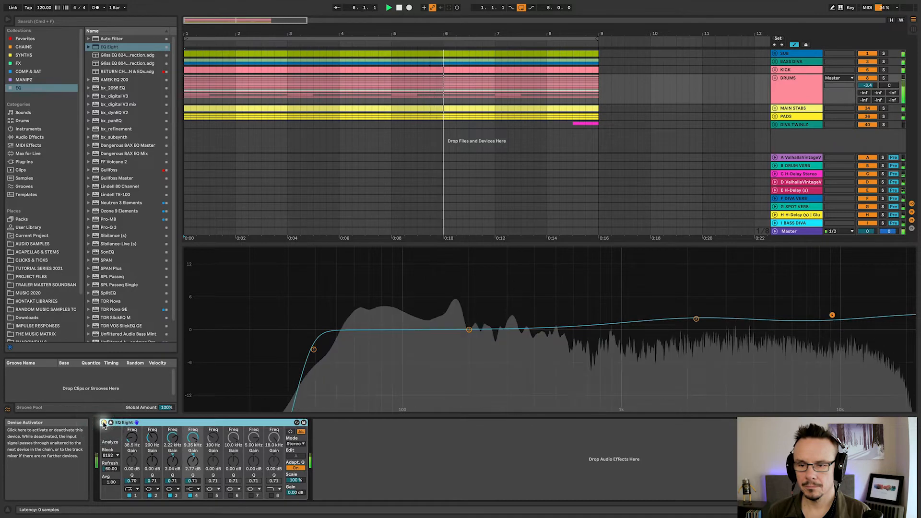
pyautogui.press('space')
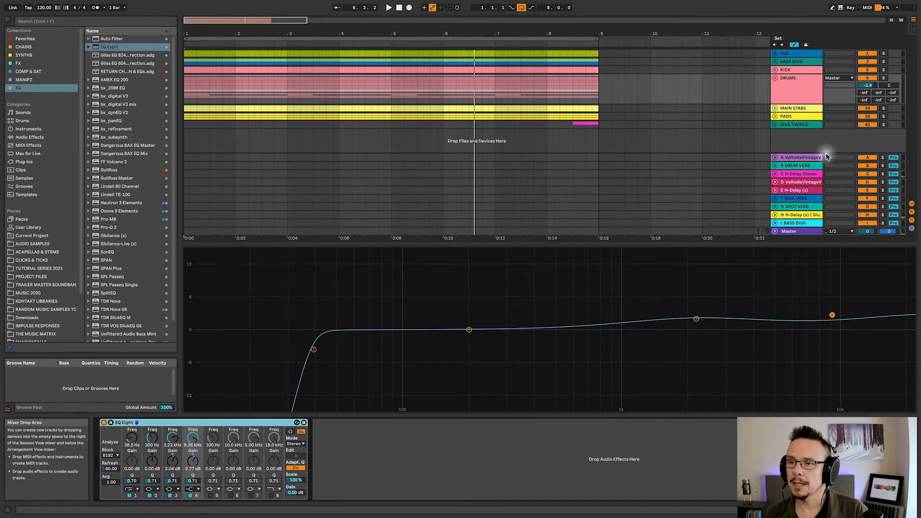
# Open the PADS group's EQ Eight and audition the pads in solo
pyautogui.click(794, 116)
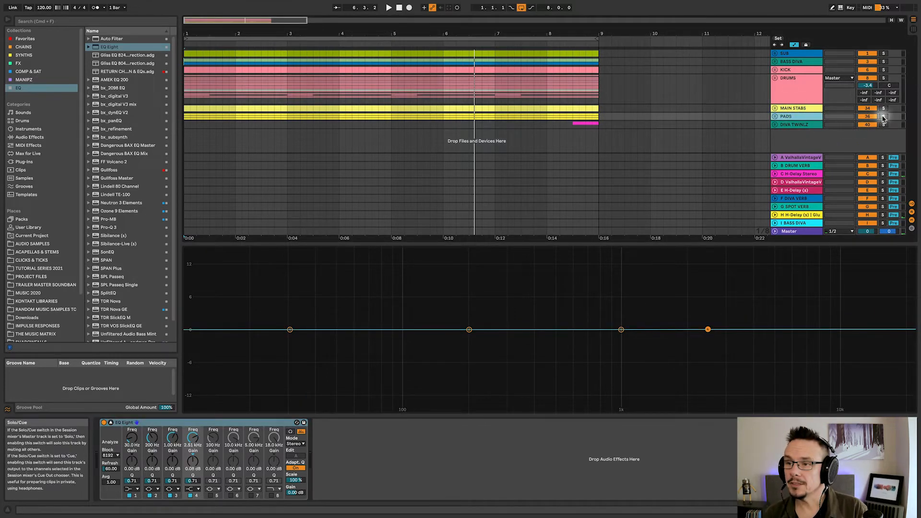
pyautogui.press('space')
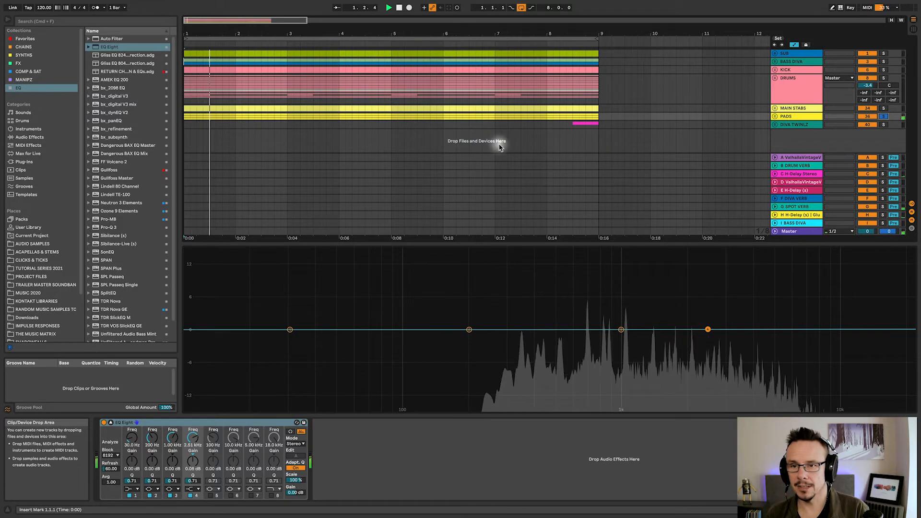
pyautogui.click(883, 117)
pyautogui.click(788, 116)
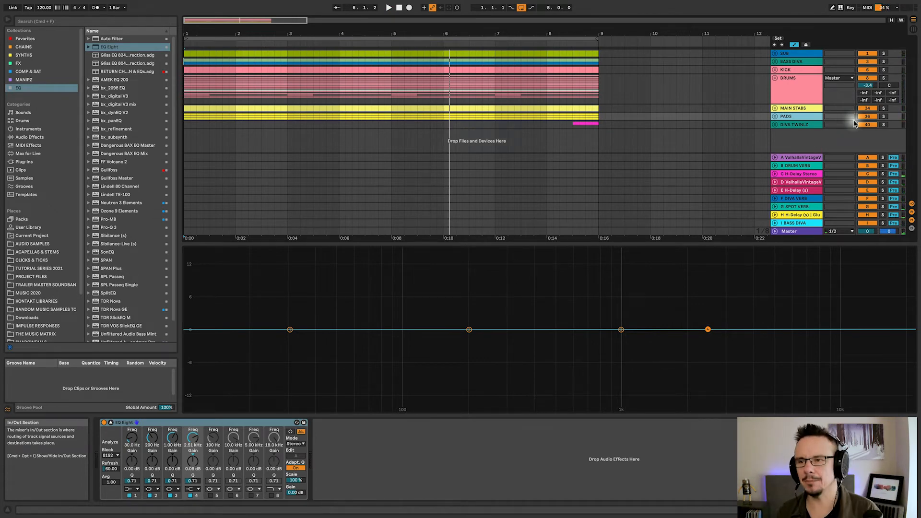
pyautogui.click(884, 116)
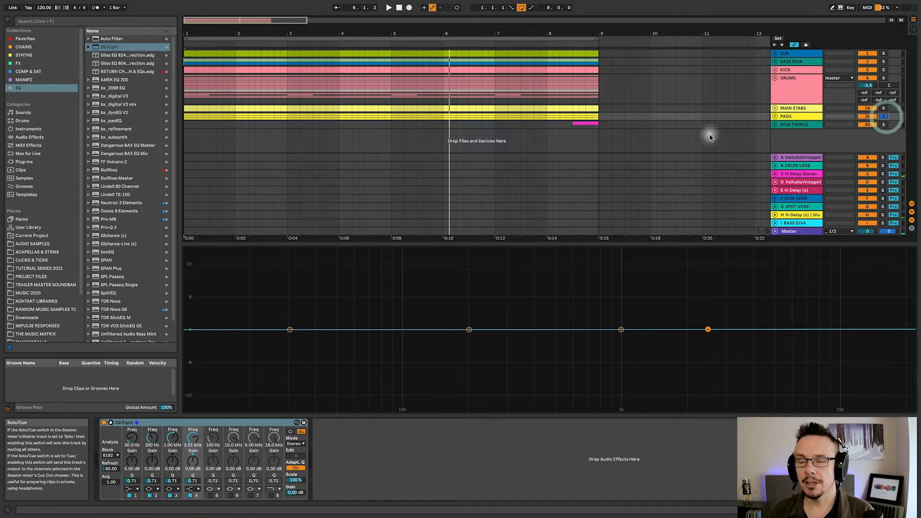
pyautogui.press('space')
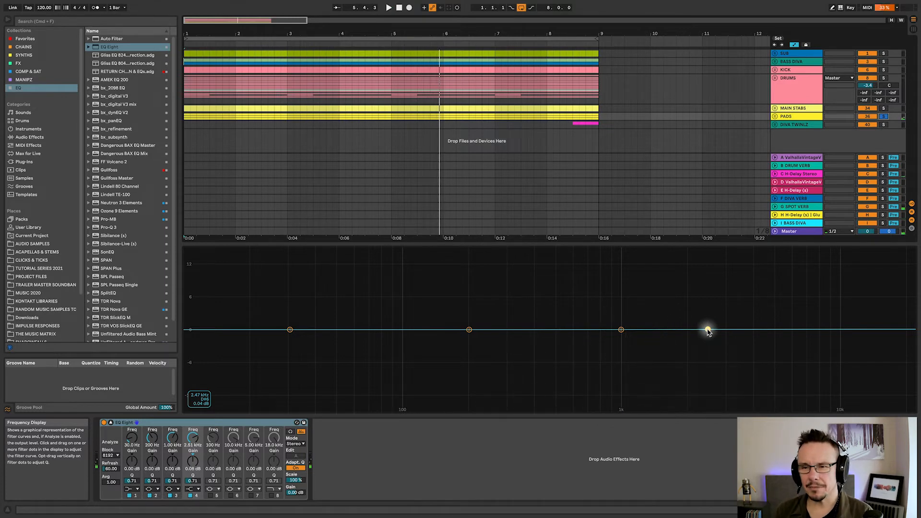
# Cut the soloed pads' highs with the band 4 shelf at about 6.26 kHz and -6.60 dB
pyautogui.moveTo(709, 330); pyautogui.dragTo(713, 329)
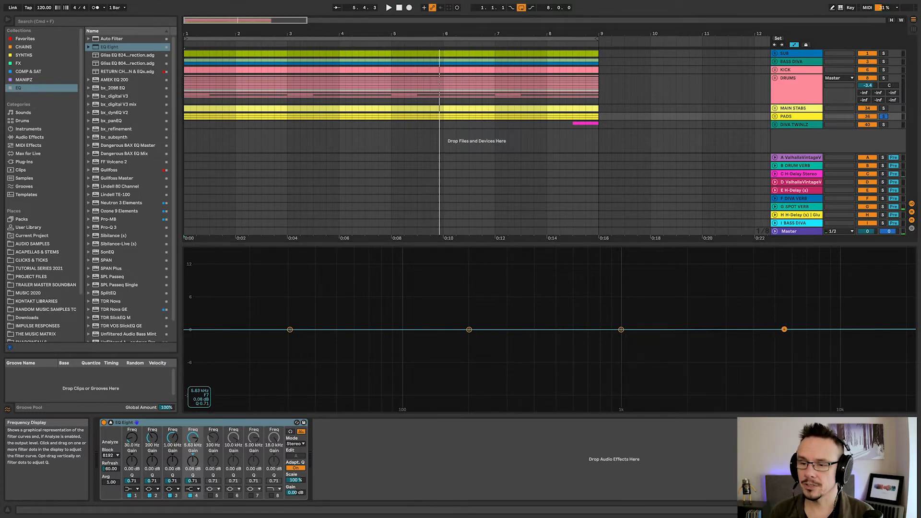
pyautogui.press('space')
pyautogui.moveTo(813, 330); pyautogui.dragTo(794, 365)
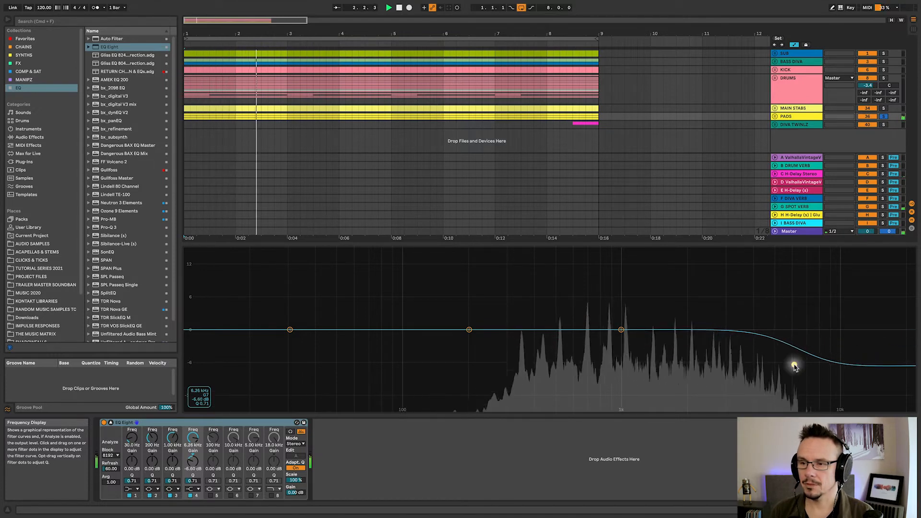
# Take PADS out of solo and lower its band 4 shelf to about 2.93 kHz at -7.01 dB while the mix plays
pyautogui.click(885, 117)
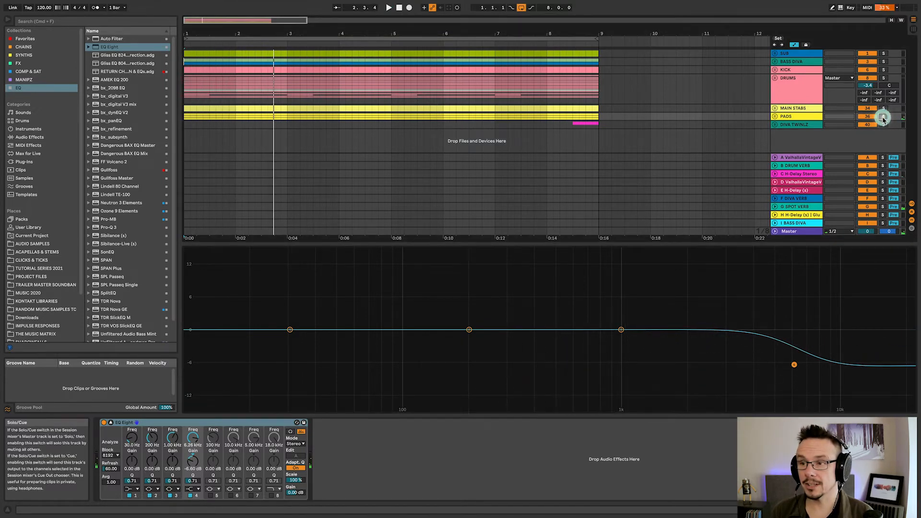
pyautogui.press('space')
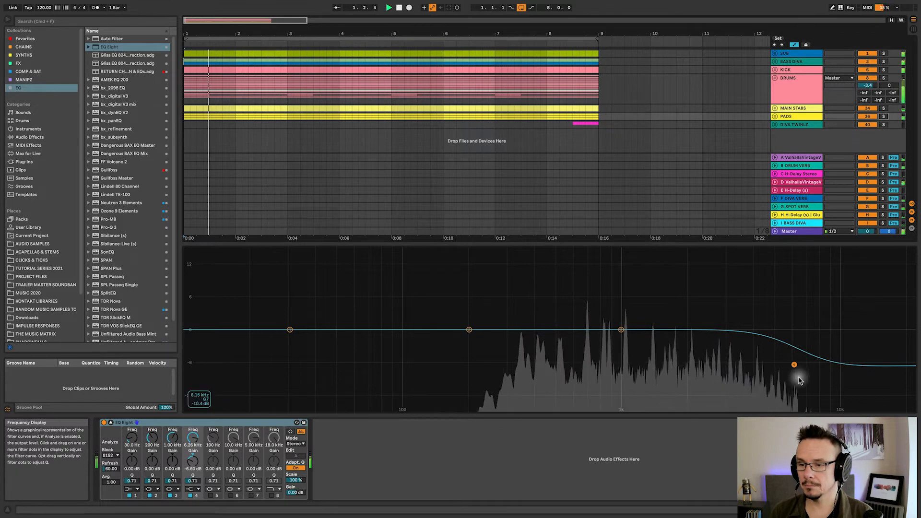
pyautogui.moveTo(794, 365); pyautogui.dragTo(722, 367)
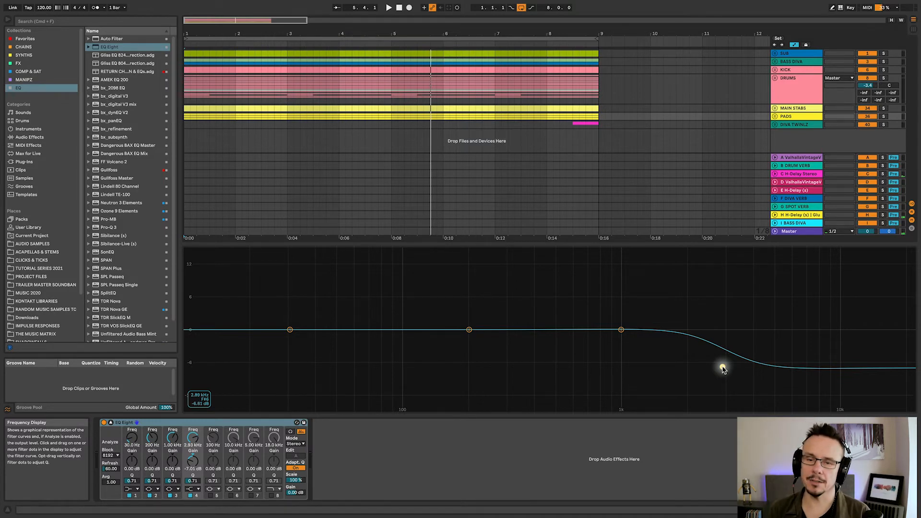
# Compare the mix with the pads' EQ bypassed and enabled, and move the band 4 shelf to about 1.44 kHz at -6.03 dB
pyautogui.press('space')
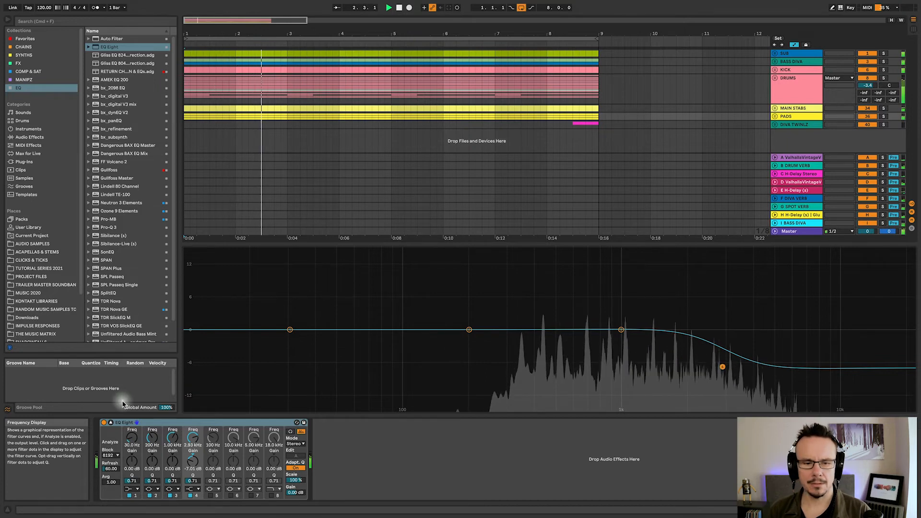
pyautogui.click(104, 423)
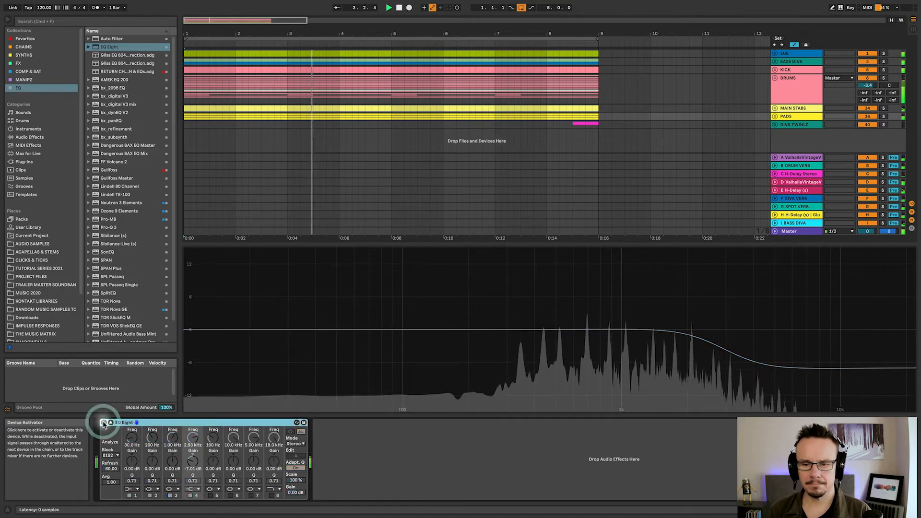
pyautogui.click(103, 423)
pyautogui.moveTo(723, 368); pyautogui.dragTo(655, 362)
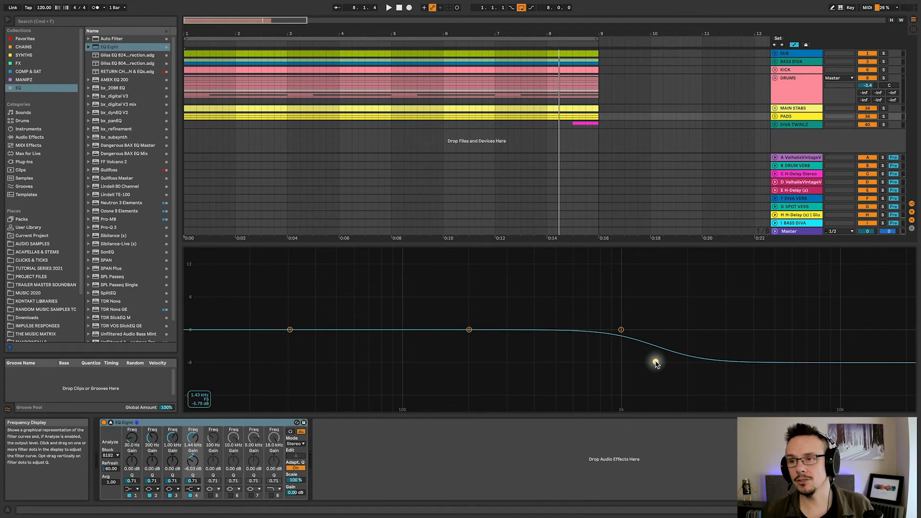
# Unfold the DRUMS group in an enlarged arrangement view, collapse its TOPS subgroup and select the SNARES group
pyautogui.click(775, 78)
pyautogui.scroll(-4, 623, 138)
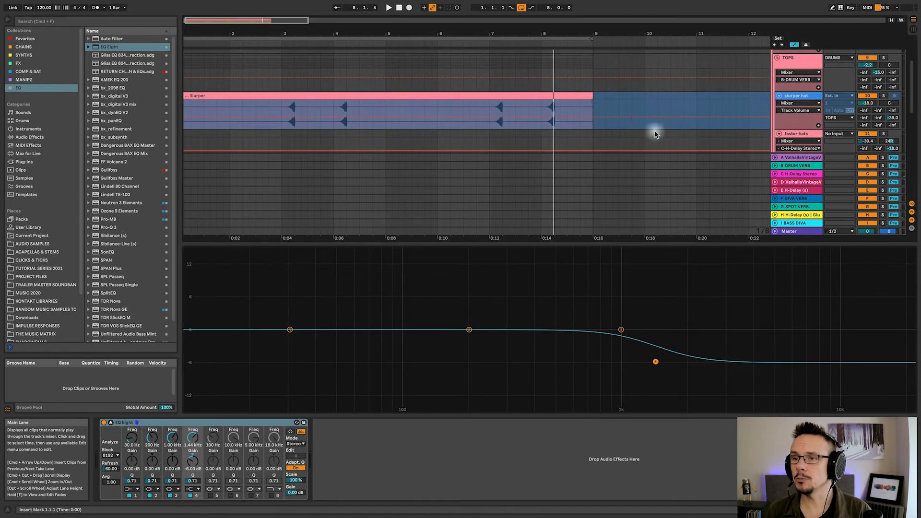
pyautogui.moveTo(768, 244); pyautogui.dragTo(768, 365)
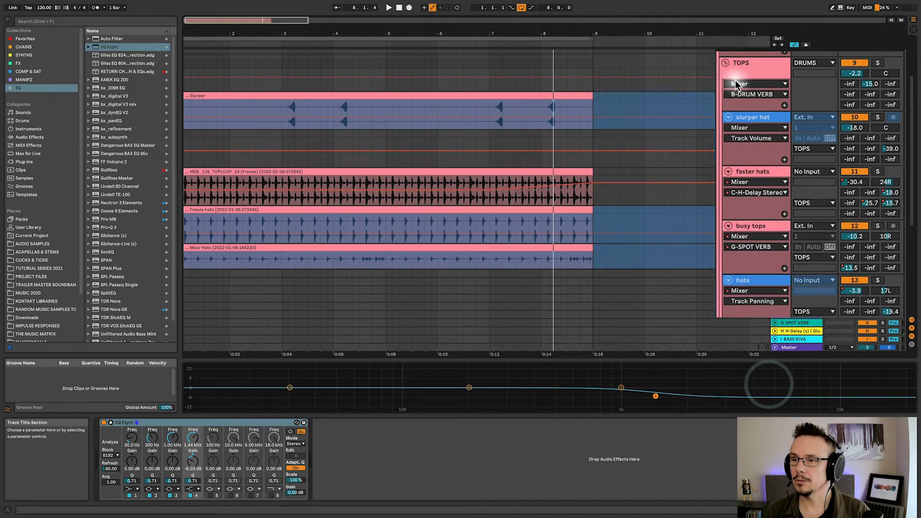
pyautogui.click(725, 64)
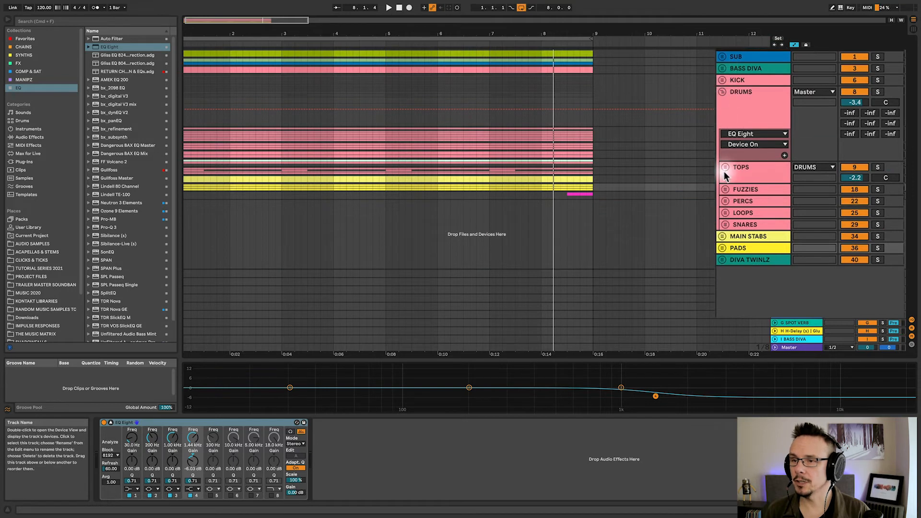
pyautogui.click(747, 224)
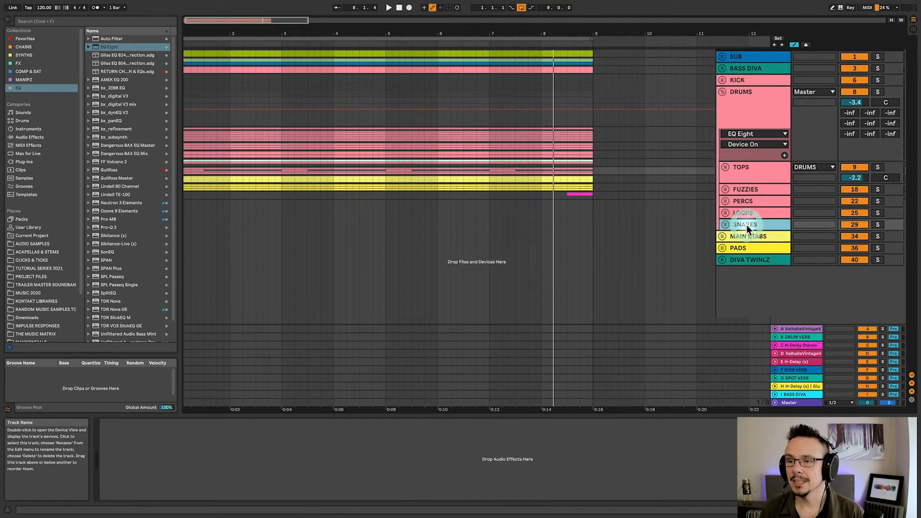